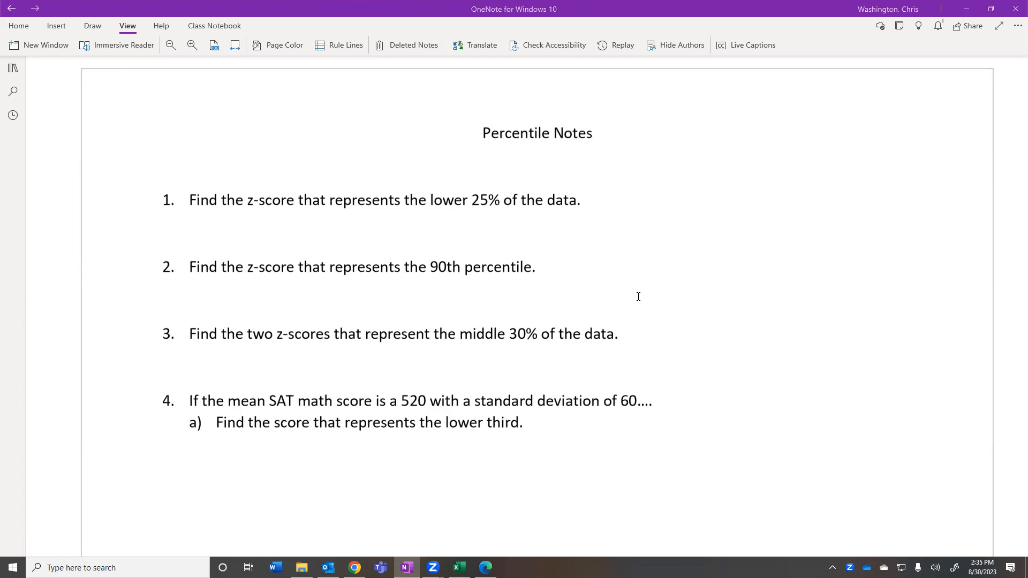
# Draw a horizontal axis with a bell-shaped normal curve over it beneath question 1, using the dark blue pen.
pyautogui.click(92, 25)
pyautogui.click(143, 44)
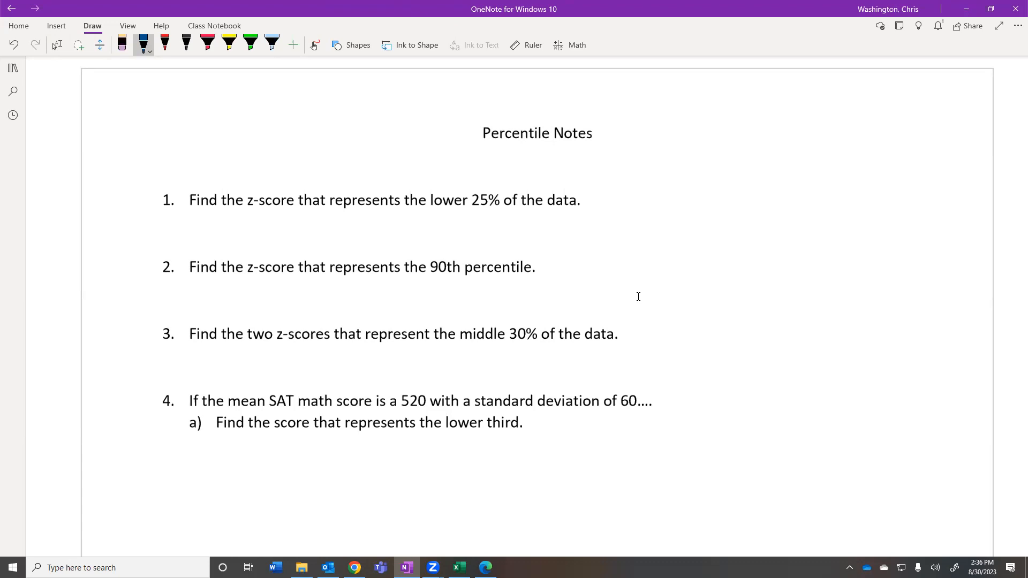
pyautogui.moveTo(201, 245); pyautogui.dragTo(389, 245)
pyautogui.moveTo(198, 238)
pyautogui.mouseDown()
pyautogui.moveTo(284, 206)
pyautogui.moveTo(384, 238)
pyautogui.mouseUp()
# Mark and label the axis under question 1 from -3 to 3, and shade the curve's lower tail.
pyautogui.moveTo(299, 237)
pyautogui.mouseDown()
pyautogui.moveTo(294, 258)
pyautogui.moveTo(302, 253)
pyautogui.moveTo(264, 247)
pyautogui.mouseUp()
pyautogui.moveTo(251, 254); pyautogui.dragTo(267, 259)
pyautogui.moveTo(232, 240); pyautogui.dragTo(228, 253)
pyautogui.moveTo(232, 250); pyautogui.dragTo(241, 255)
pyautogui.moveTo(208, 241); pyautogui.dragTo(199, 254)
pyautogui.moveTo(202, 251); pyautogui.dragTo(204, 257)
pyautogui.moveTo(332, 238); pyautogui.dragTo(332, 248)
pyautogui.moveTo(330, 255)
pyautogui.mouseDown()
pyautogui.moveTo(364, 262)
pyautogui.moveTo(382, 247)
pyautogui.moveTo(381, 263)
pyautogui.mouseUp()
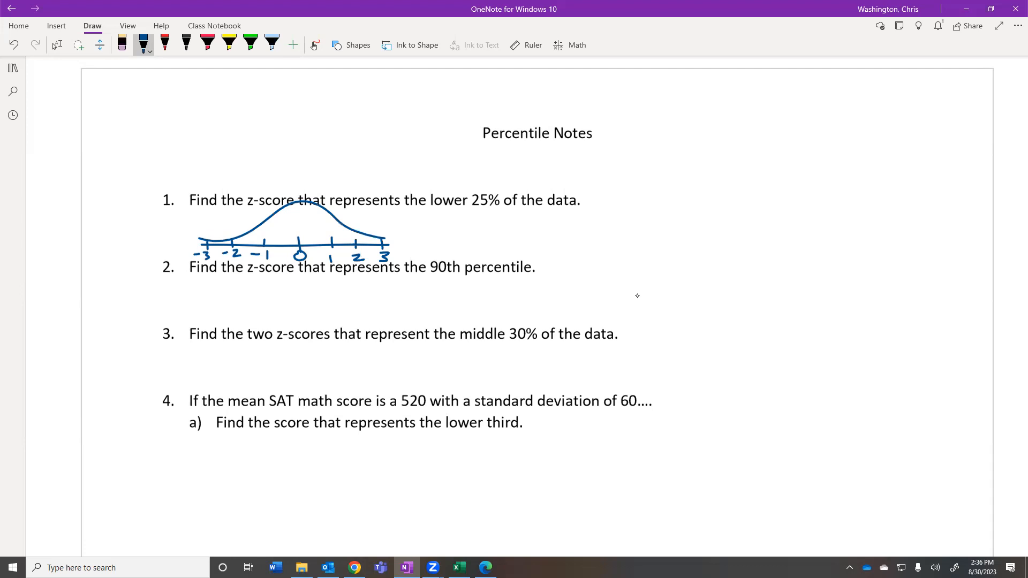
pyautogui.moveTo(249, 229)
pyautogui.mouseDown()
pyautogui.moveTo(250, 244)
pyautogui.moveTo(197, 241)
pyautogui.moveTo(241, 238)
pyautogui.mouseUp()
# Switch to the Desmos calculator in Chrome and replace the existing normaldist expression with a normaldist function without arguments.
pyautogui.click(355, 567)
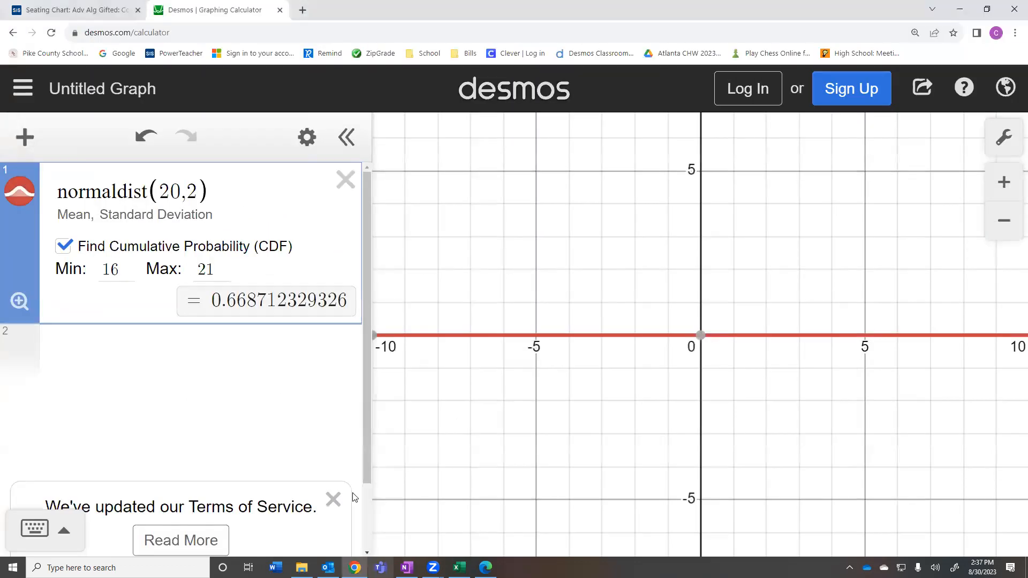
pyautogui.click(347, 180)
pyautogui.click(214, 191)
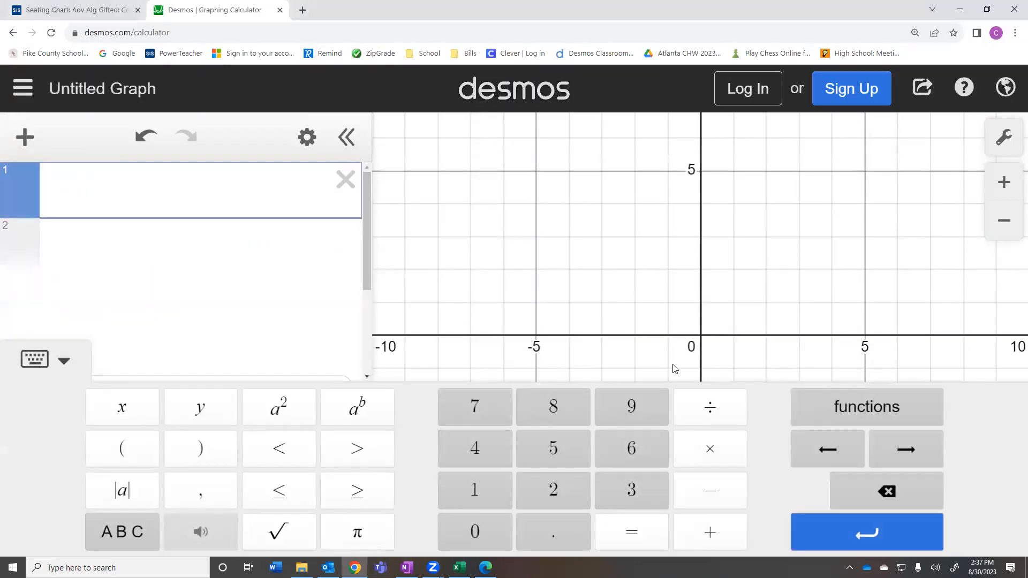
pyautogui.click(824, 397)
pyautogui.moveTo(775, 274); pyautogui.dragTo(784, 401)
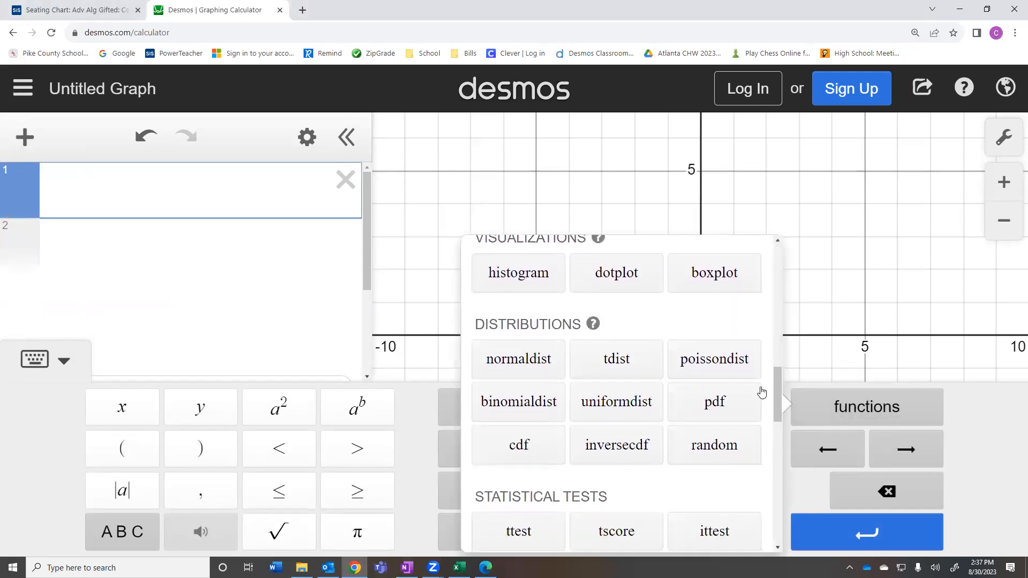
pyautogui.click(518, 360)
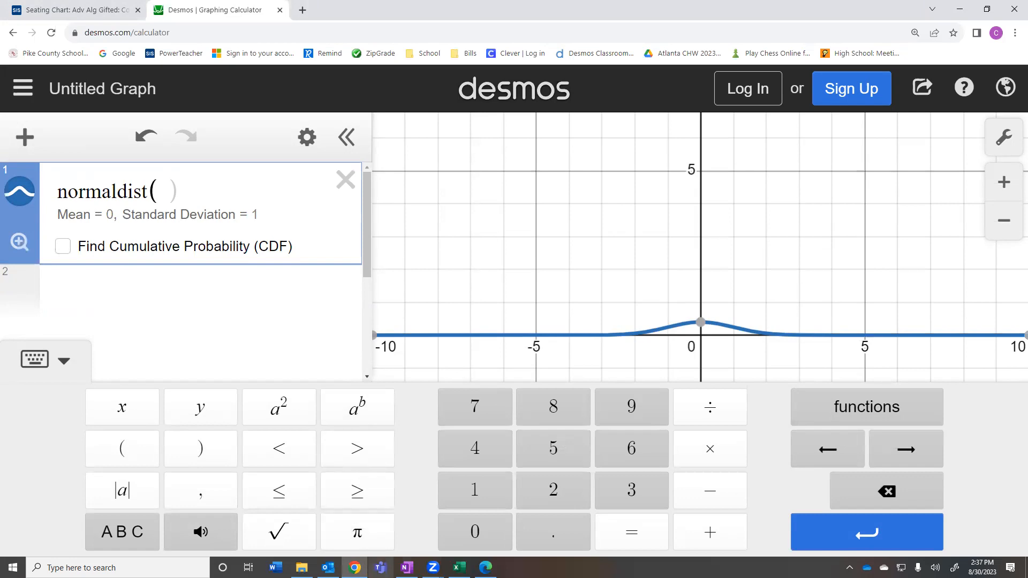
# Extend the empty normaldist() expression with .inversecdf(.25) to compute the z-score for the lower 25%.
pyautogui.click(406, 567)
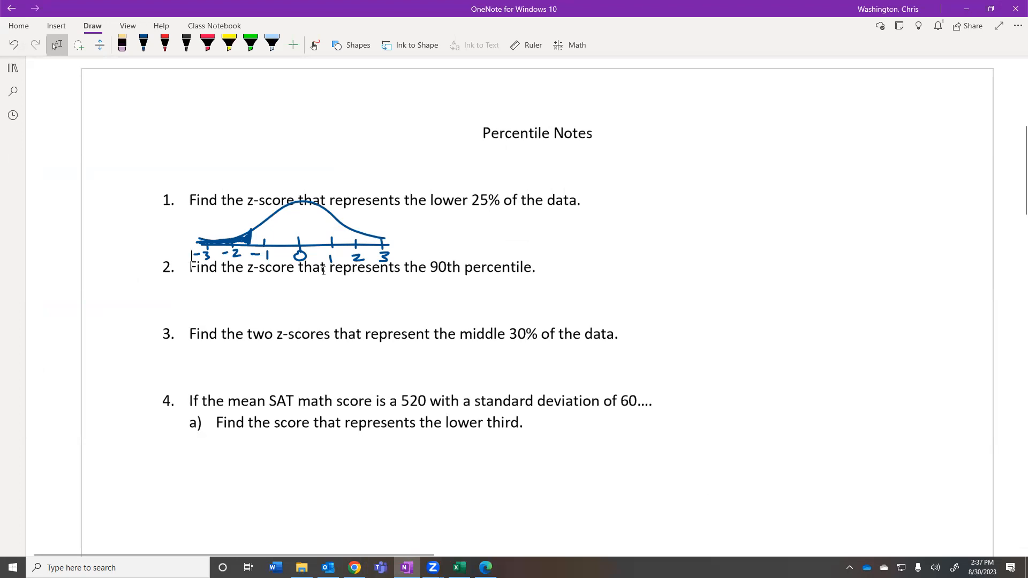
pyautogui.click(355, 567)
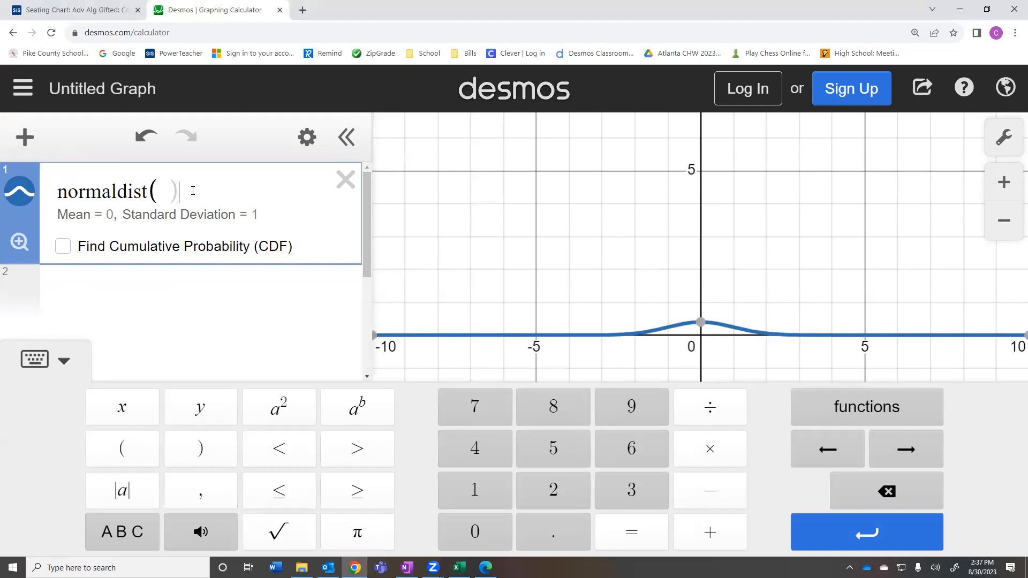
pyautogui.write('.')
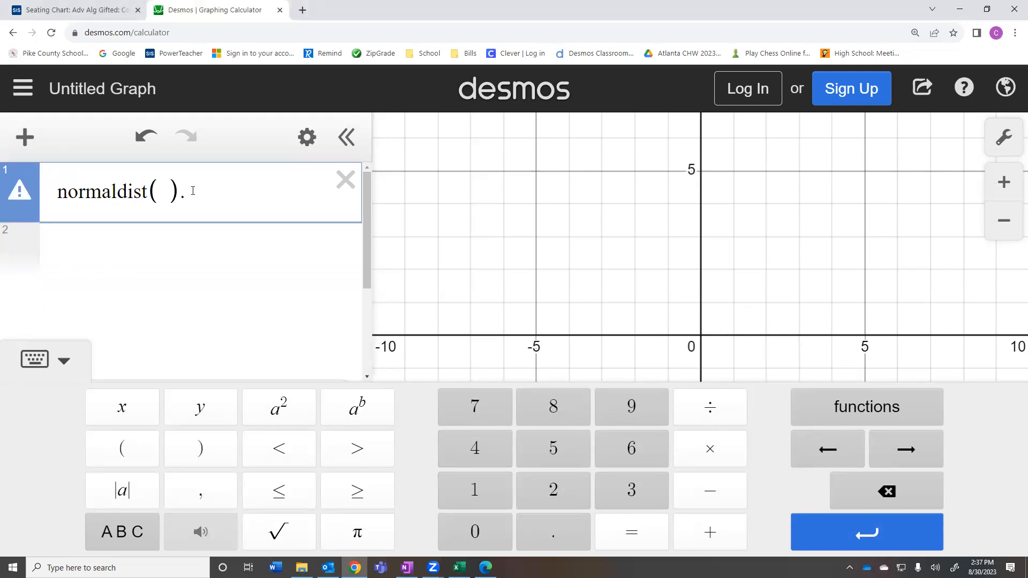
pyautogui.click(866, 407)
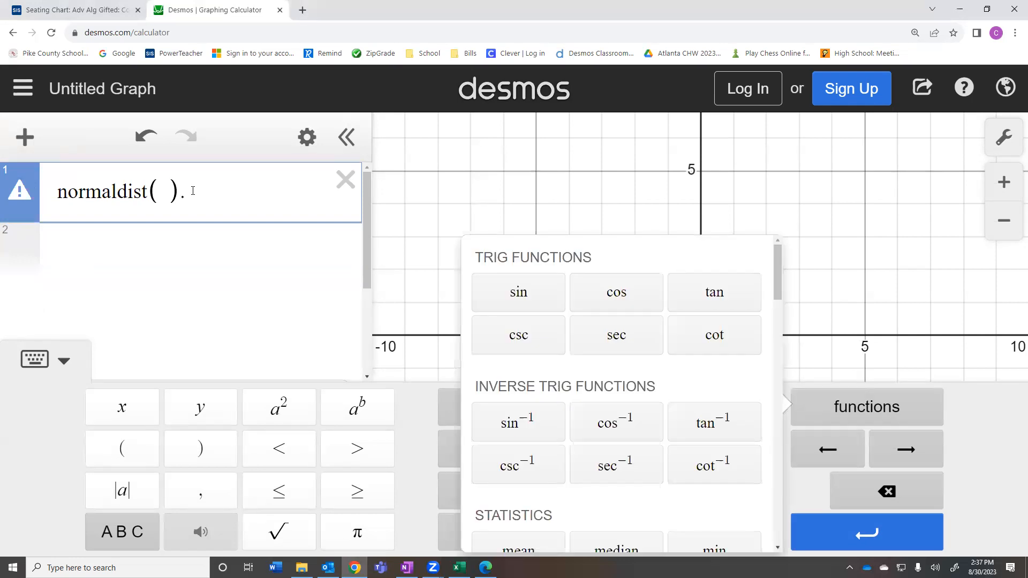
pyautogui.scroll(-1, 617, 394)
pyautogui.scroll(-10, 617, 394)
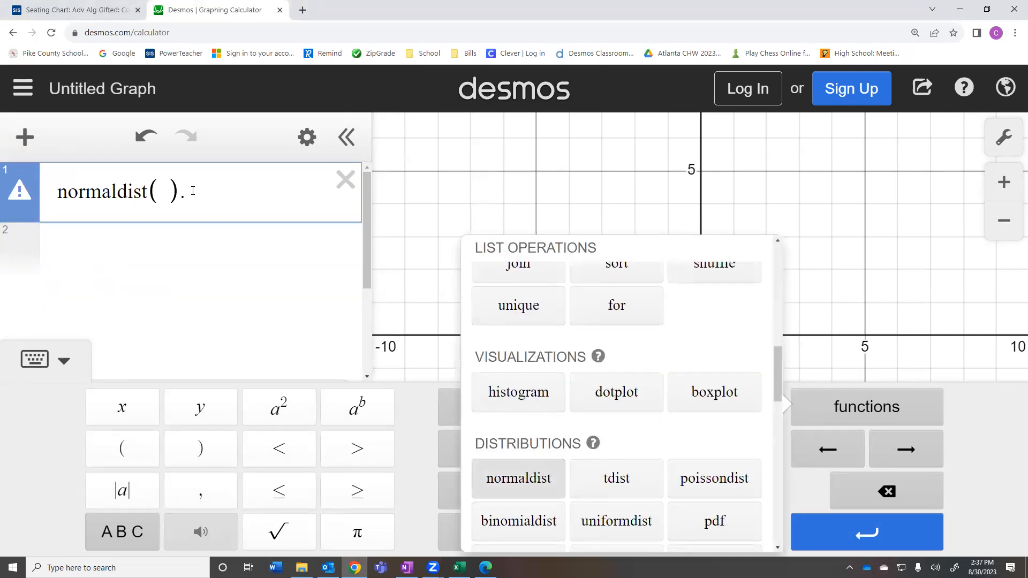
pyautogui.scroll(-4, 616, 394)
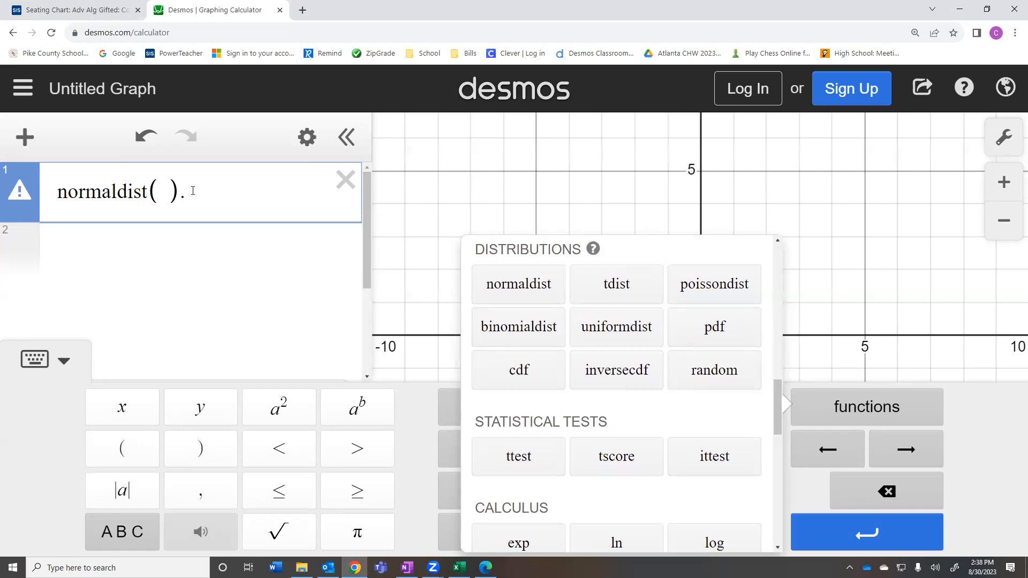
pyautogui.click(616, 370)
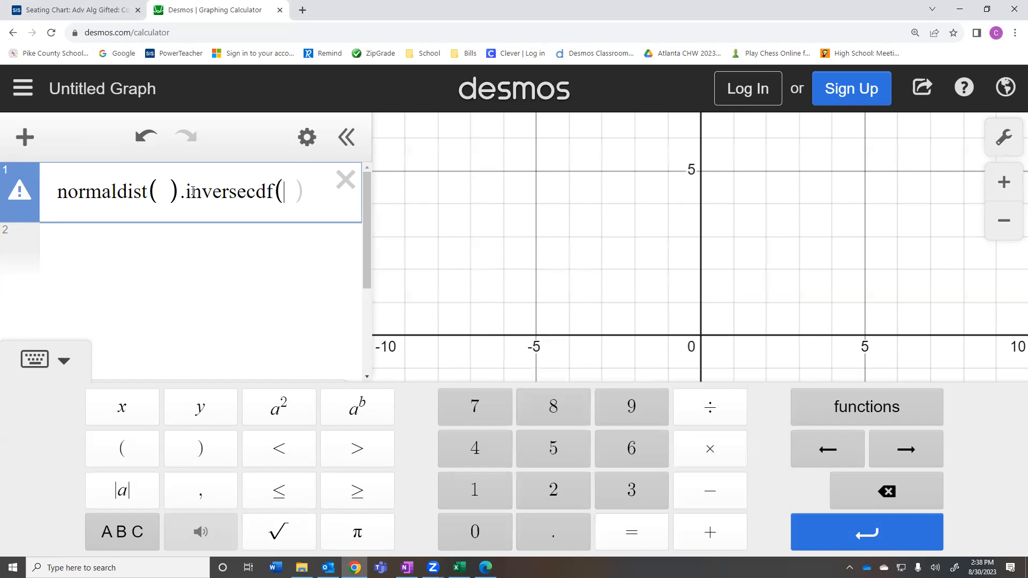
pyautogui.write('.25')
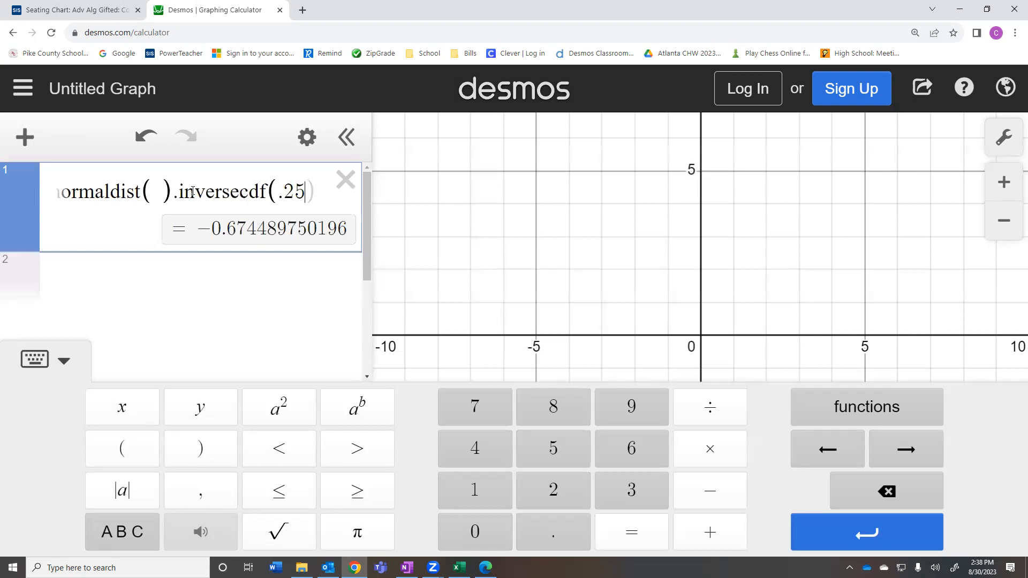
# Back in OneNote, extend the shading under question 1's curve to just above -1 and handwrite "z = -0.67" beside the curve.
pyautogui.hotkey('alt', 'Tab')
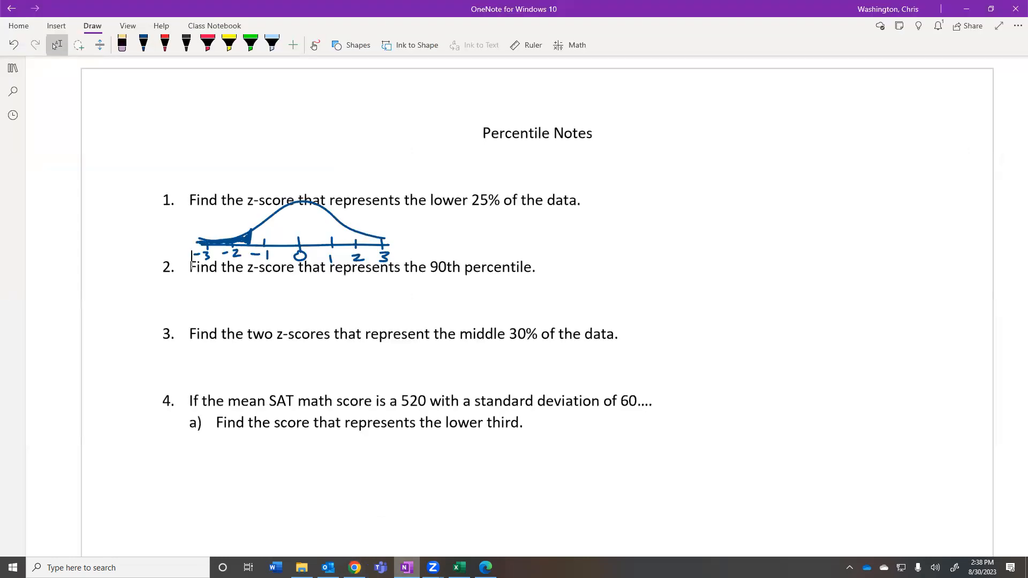
pyautogui.moveTo(269, 219)
pyautogui.mouseDown()
pyautogui.moveTo(270, 246)
pyautogui.moveTo(266, 229)
pyautogui.moveTo(252, 242)
pyautogui.moveTo(265, 226)
pyautogui.mouseUp()
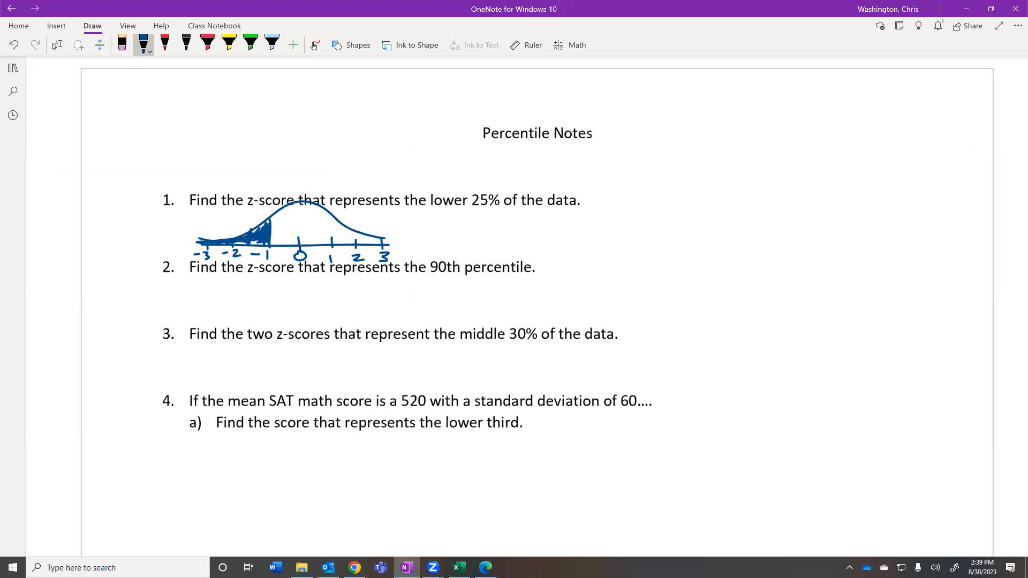
pyautogui.moveTo(431, 221); pyautogui.dragTo(459, 241)
pyautogui.moveTo(434, 231); pyautogui.dragTo(488, 224)
pyautogui.moveTo(468, 232); pyautogui.dragTo(522, 227)
pyautogui.moveTo(538, 220)
pyautogui.mouseDown()
pyautogui.moveTo(530, 234)
pyautogui.moveTo(537, 218)
pyautogui.moveTo(589, 236)
pyautogui.mouseUp()
pyautogui.click(552, 232)
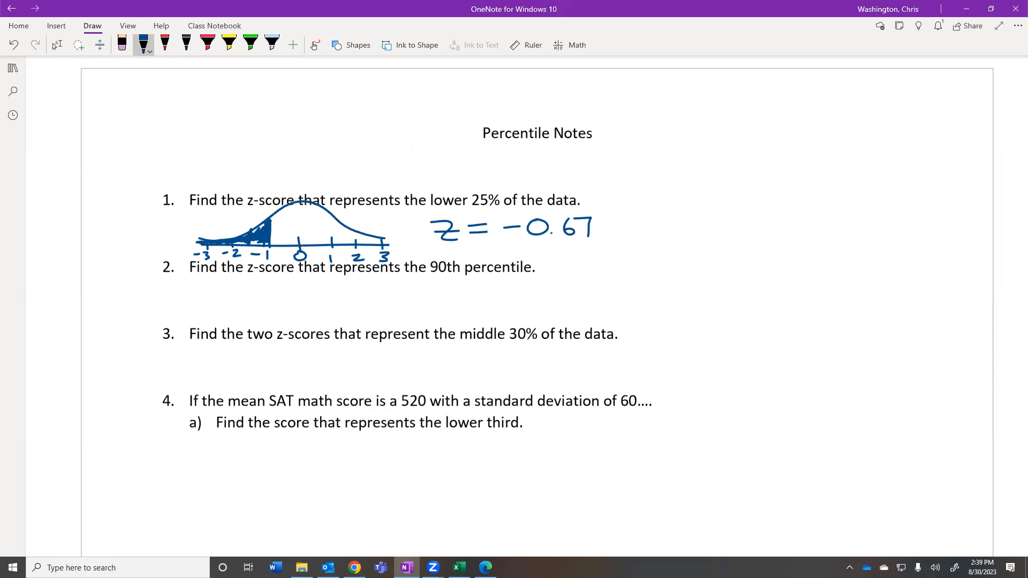